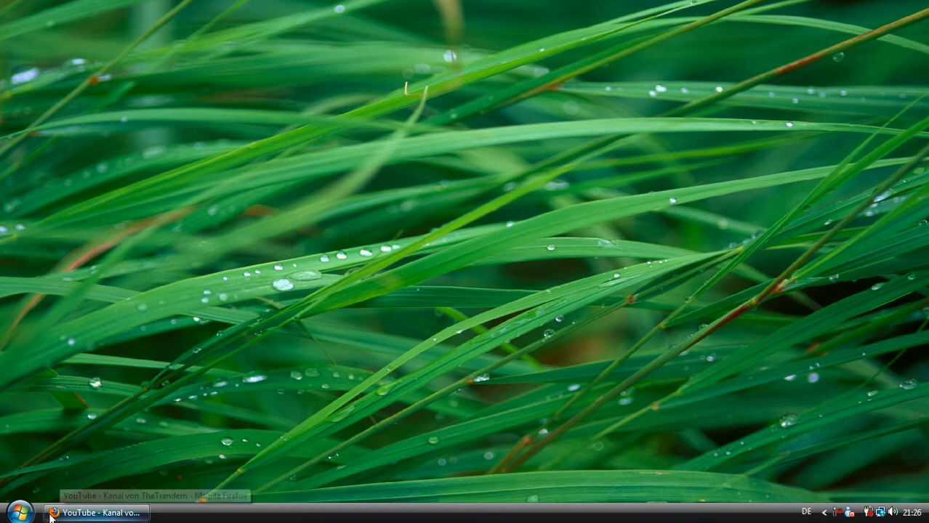
Open iTunes to look through its Musik, Privatfreigabe and Podcasts sections, and close it.
click(28, 502)
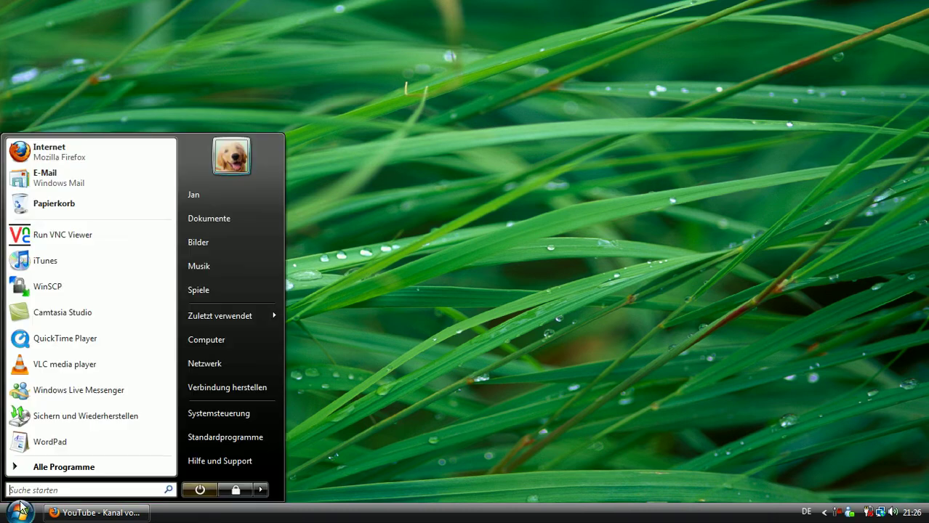
click(66, 261)
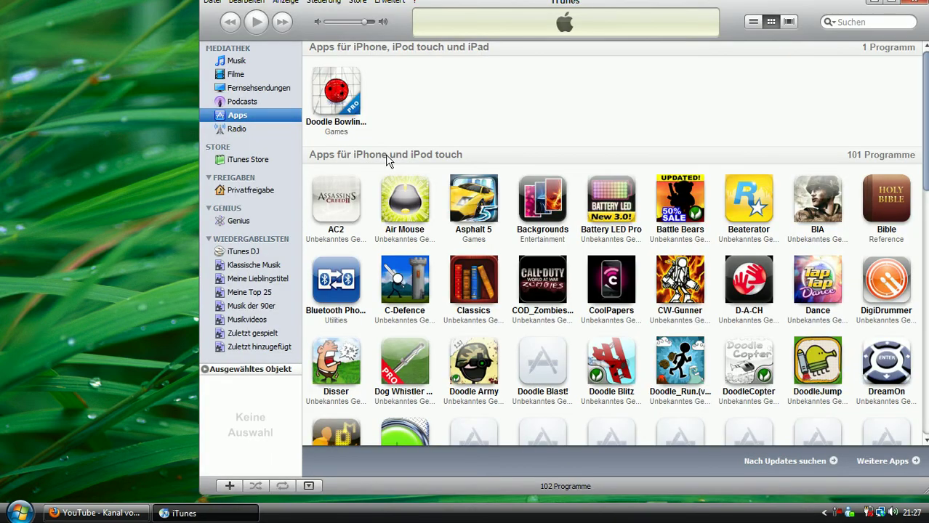
click(236, 62)
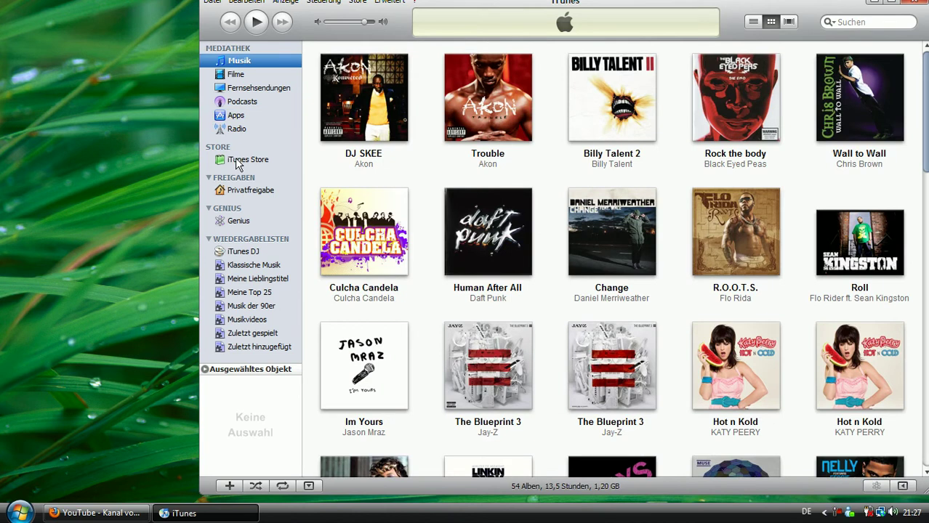
click(244, 191)
click(240, 162)
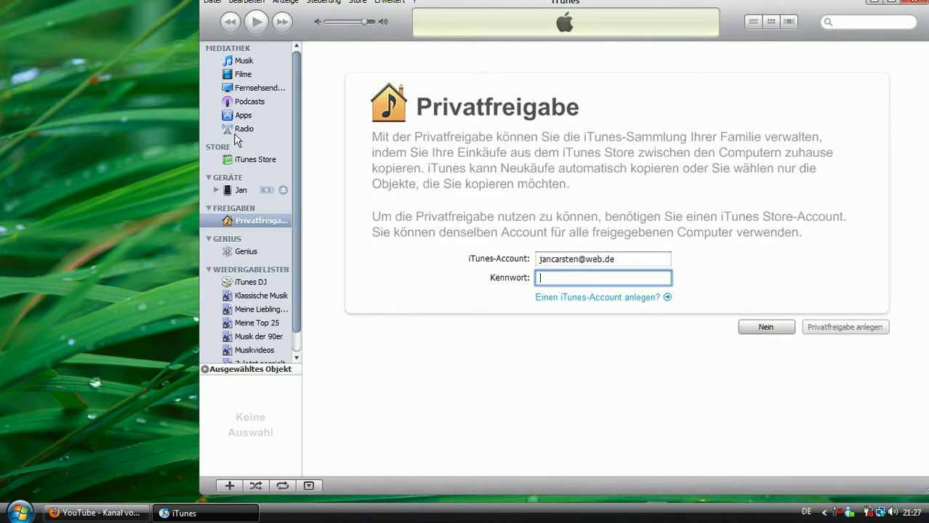
click(236, 128)
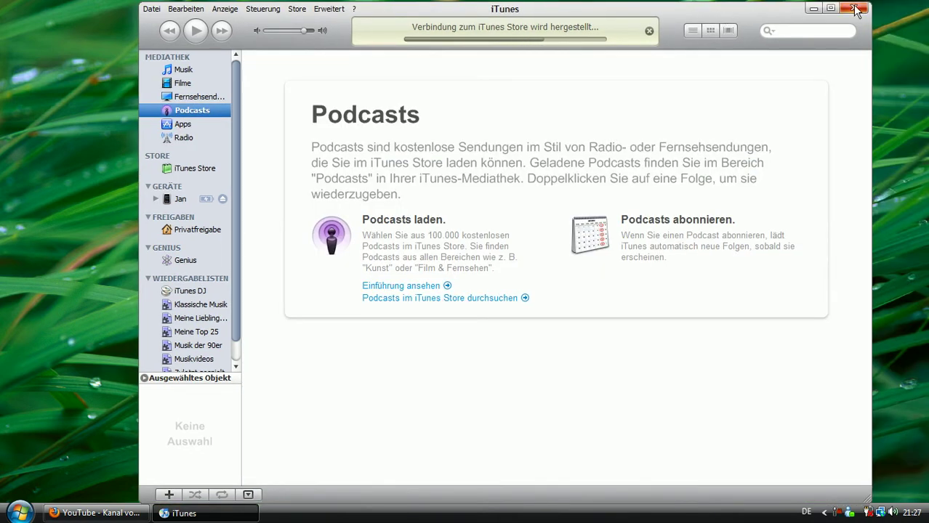
click(856, 9)
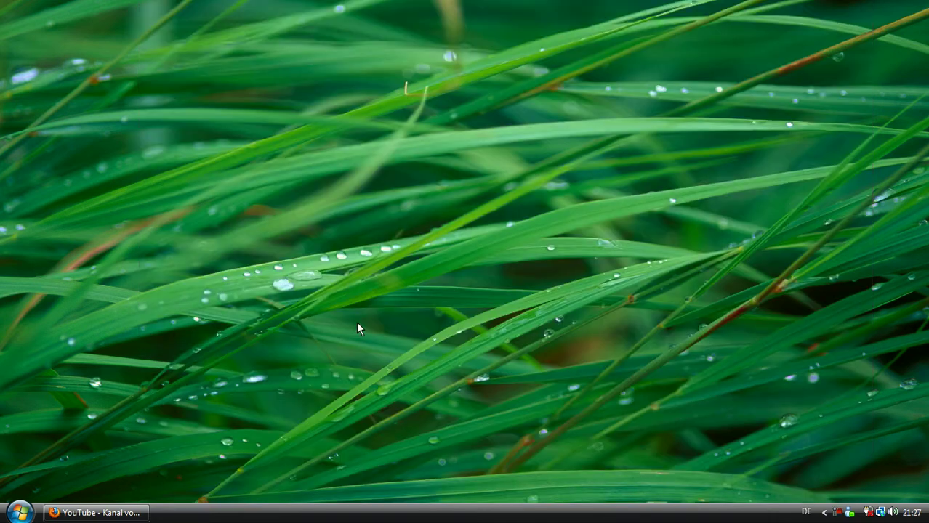
Launch CopyTrans Control Center from the CopyTrans Suite folder and move its window to the desktop's upper-right corner.
click(29, 501)
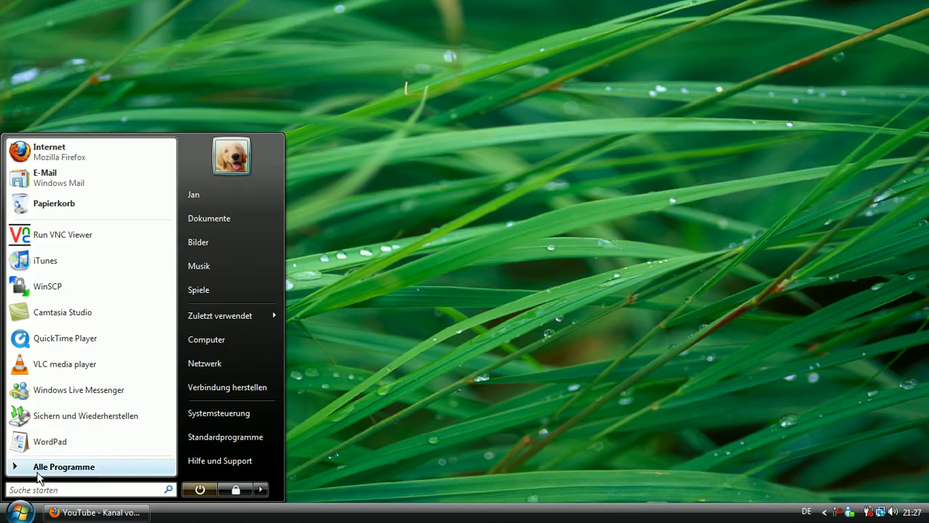
click(32, 467)
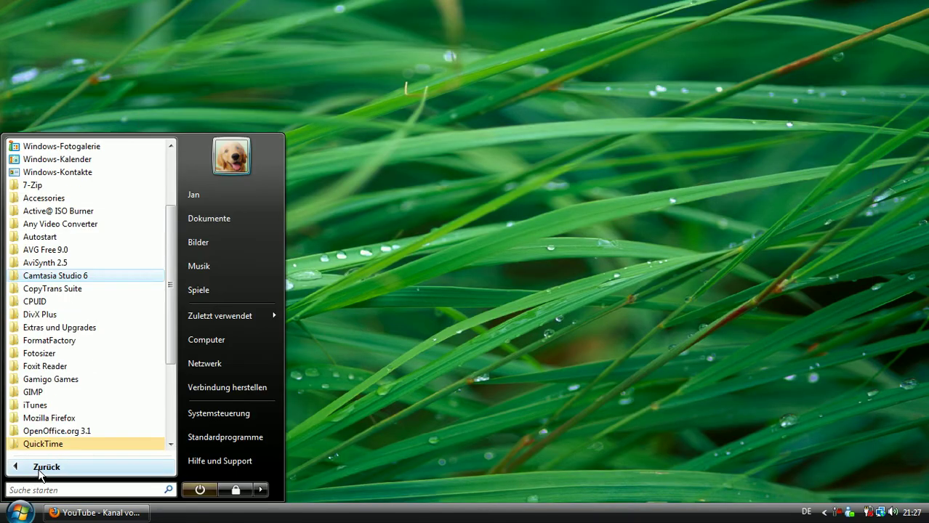
click(105, 291)
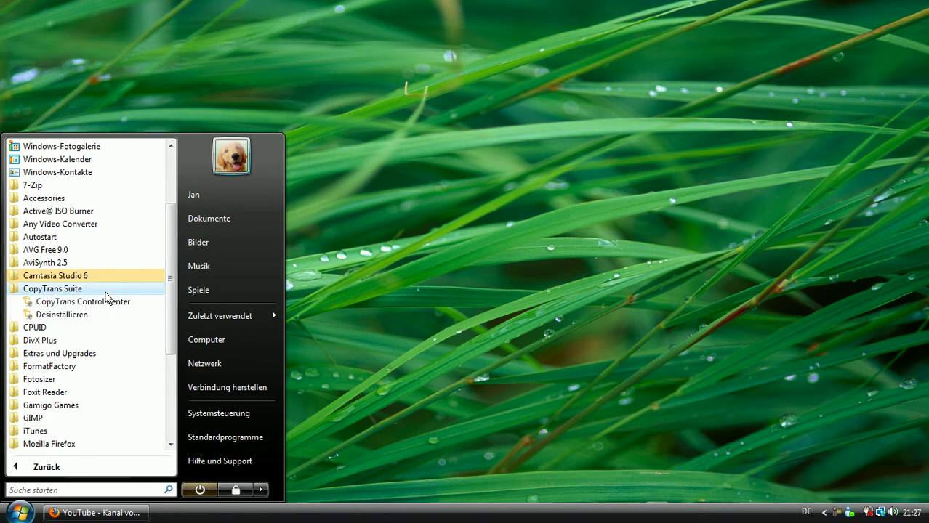
click(143, 308)
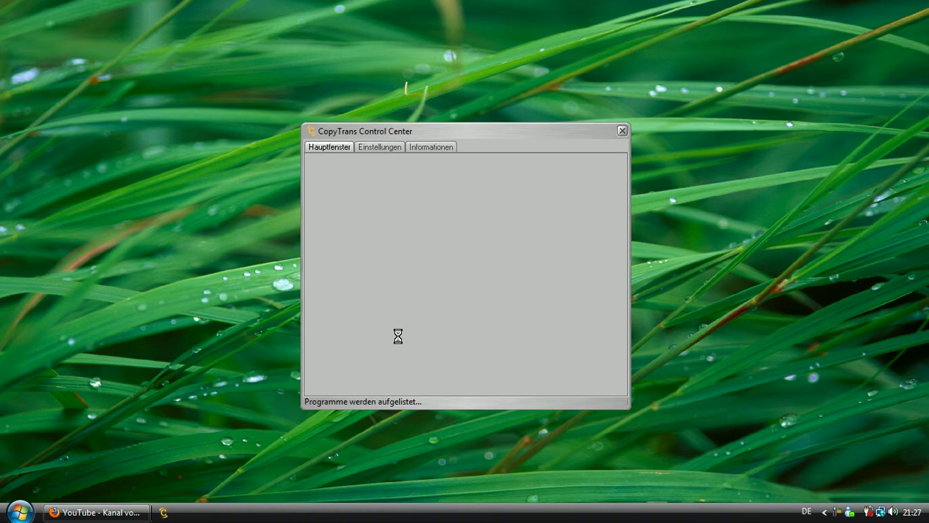
drag(449, 136, 749, 13)
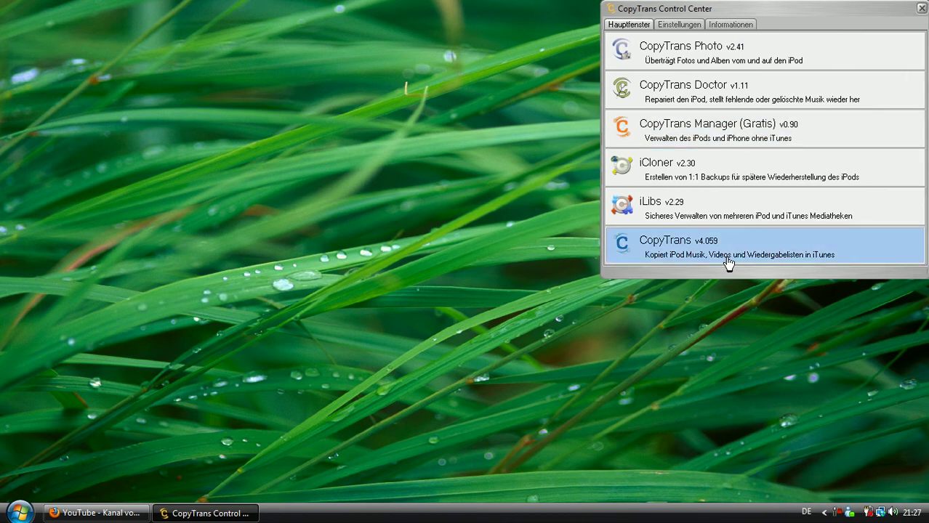
Open iLibs to examine its user and library lists, and close it.
click(722, 216)
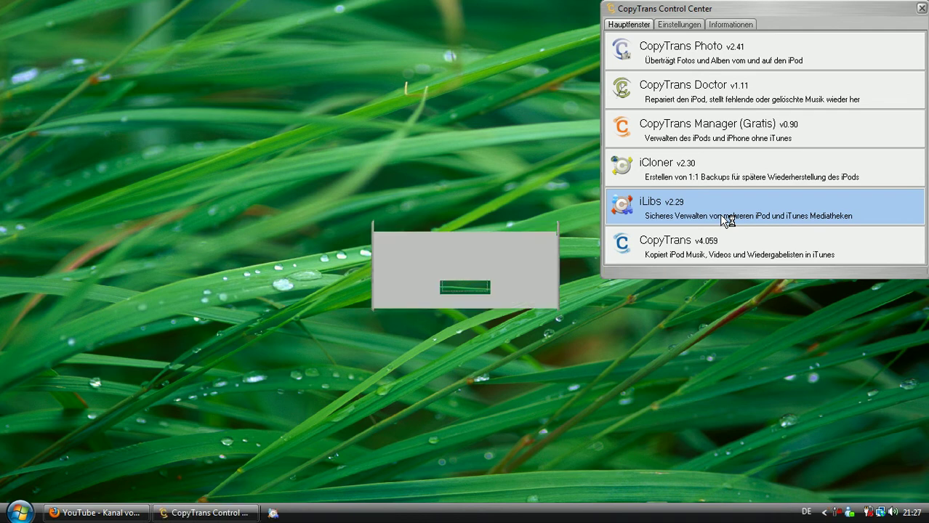
click(465, 288)
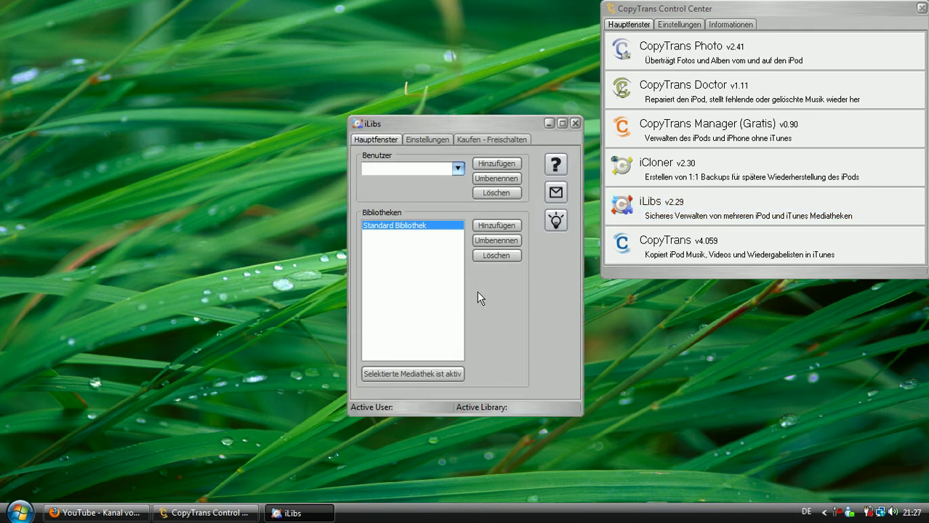
click(434, 168)
click(457, 170)
click(458, 171)
click(575, 124)
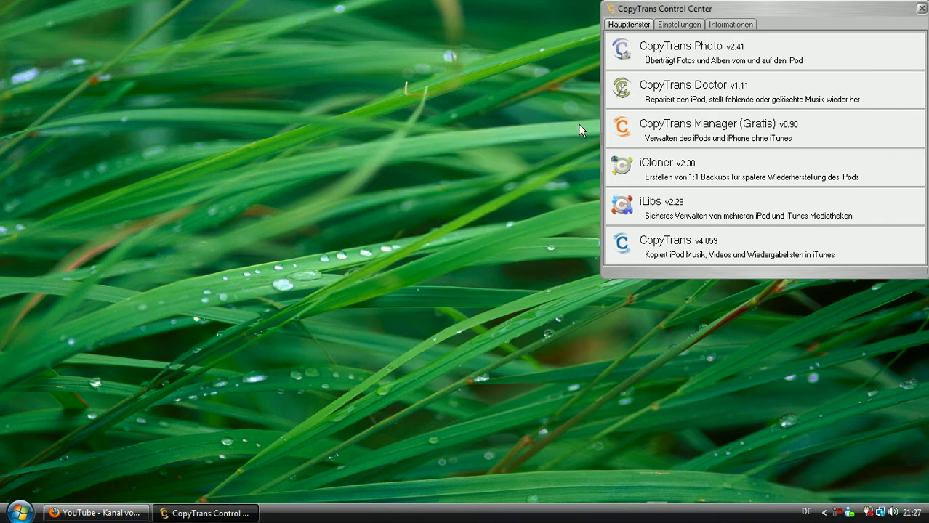
Open CopyTrans, dismiss its welcome screen and move its window aside to make room on the desktop.
click(658, 253)
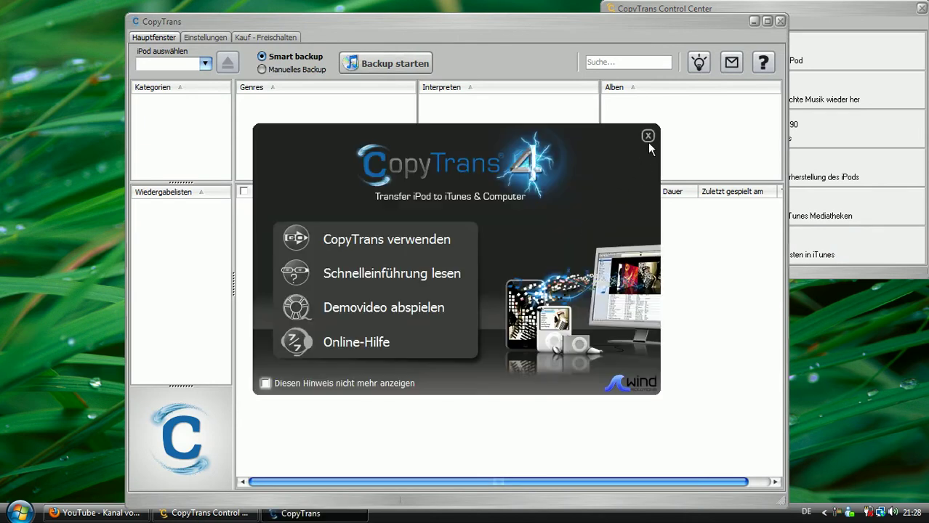
click(647, 136)
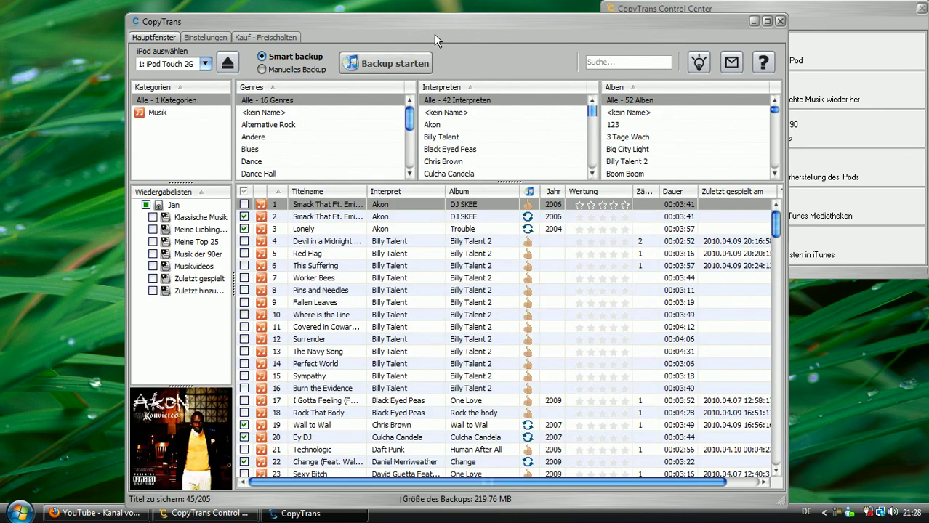
drag(380, 23, 287, 0)
Browse to the C: folder Dateien\Sounds\DMX in Explorer and try to add DMX- Slippin.mp3 to the CopyTrans track list.
key(super+e)
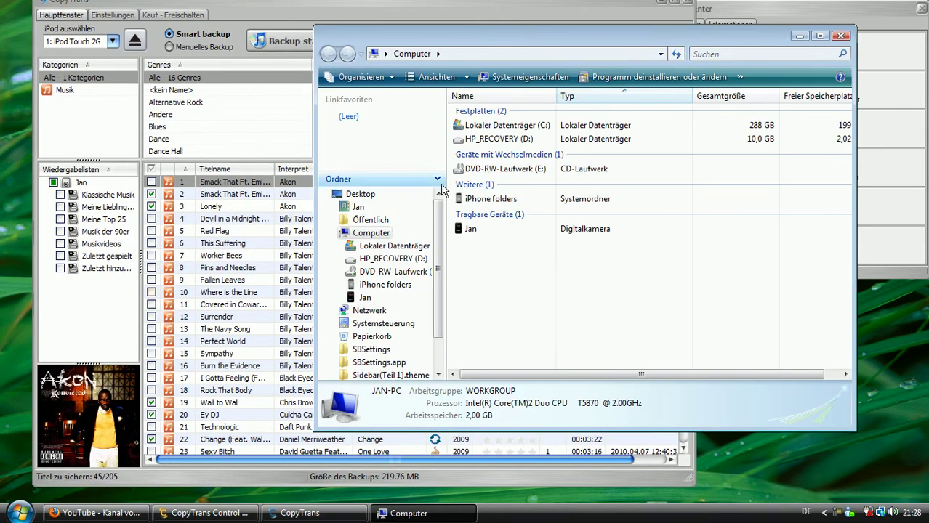
double_click(489, 128)
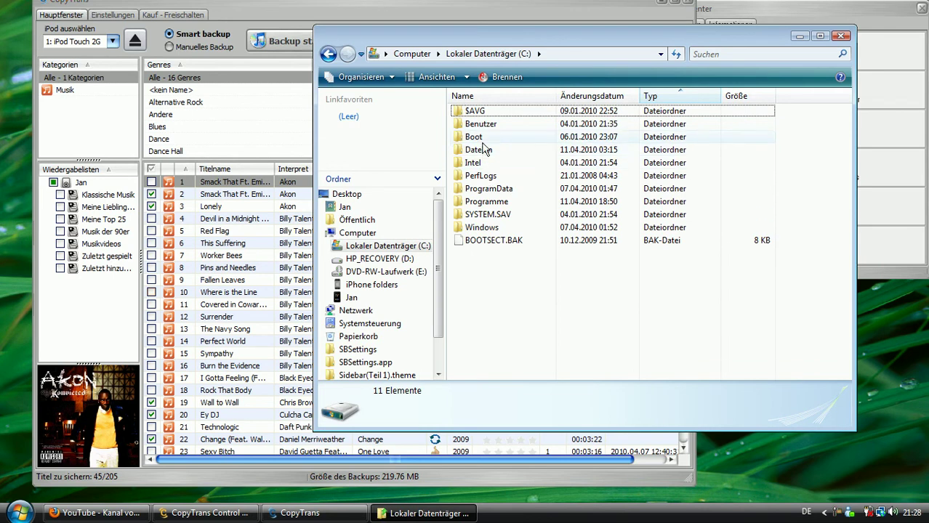
double_click(488, 154)
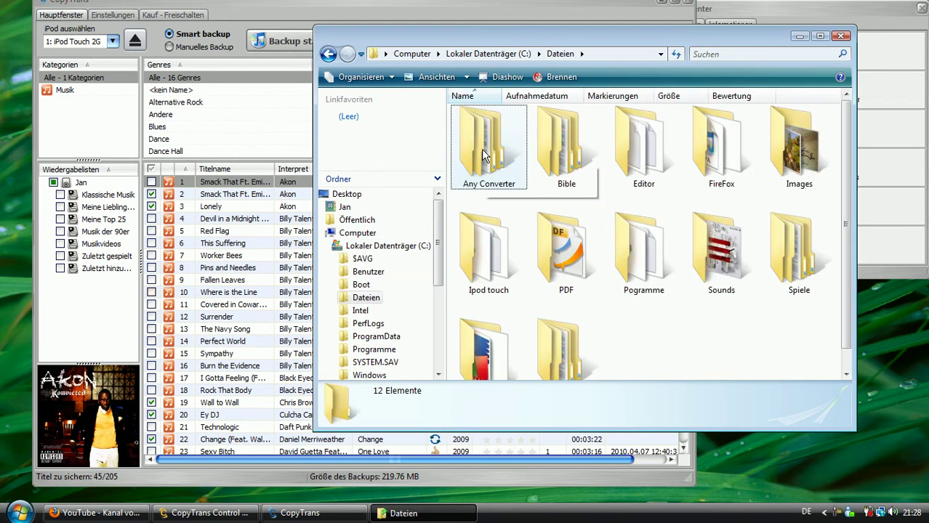
double_click(718, 251)
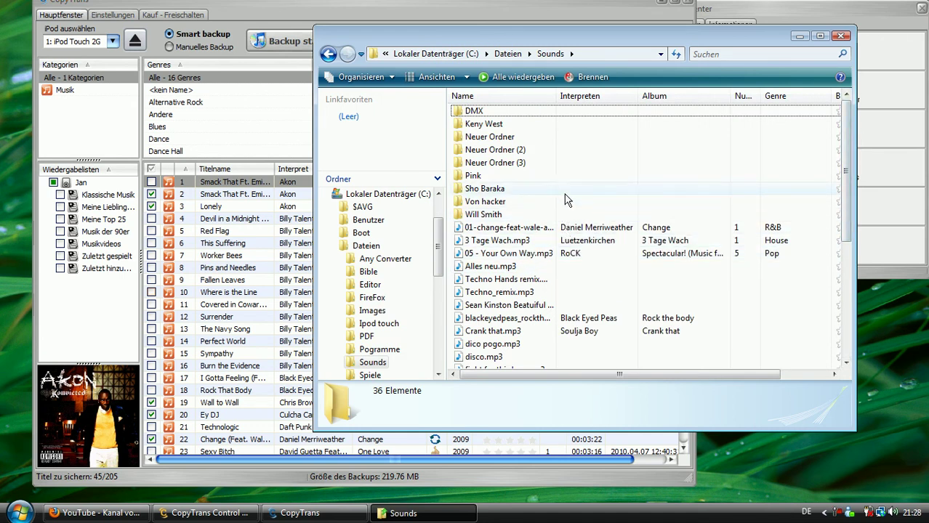
mouse_move(538, 125)
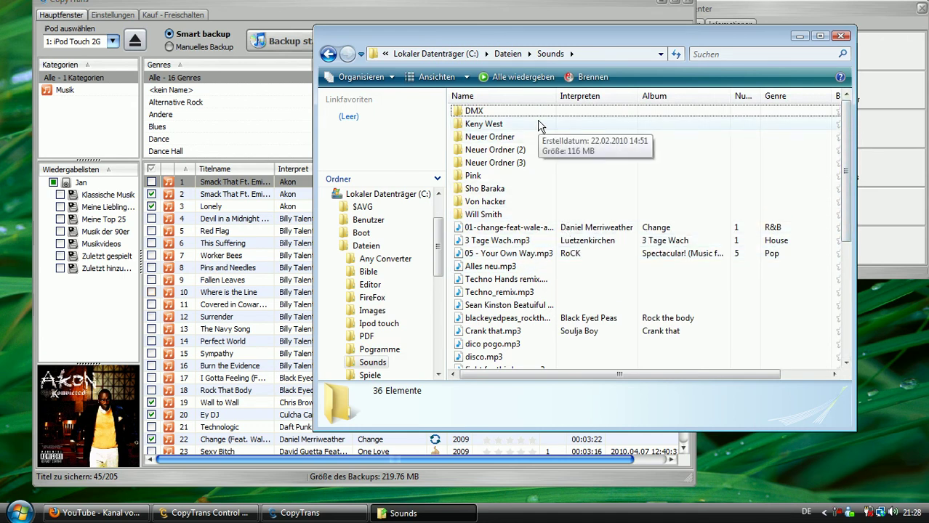
double_click(535, 112)
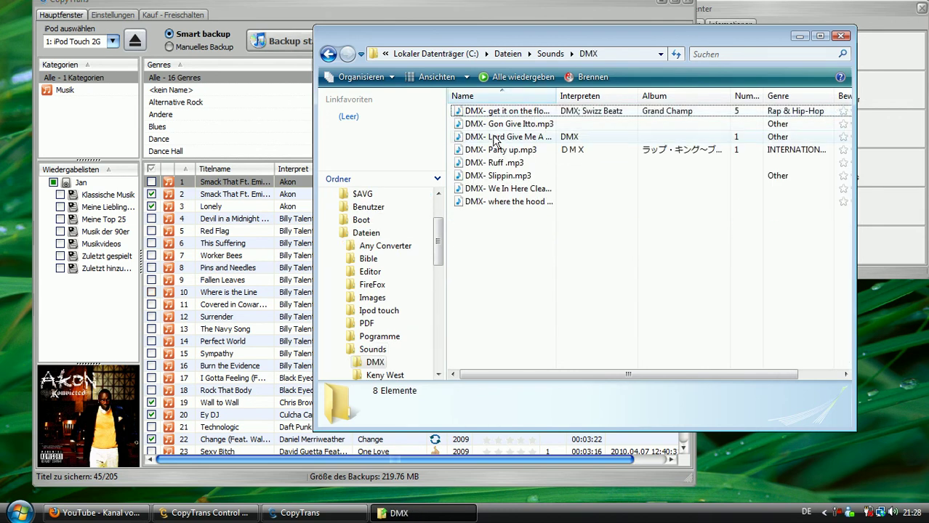
drag(500, 175, 257, 226)
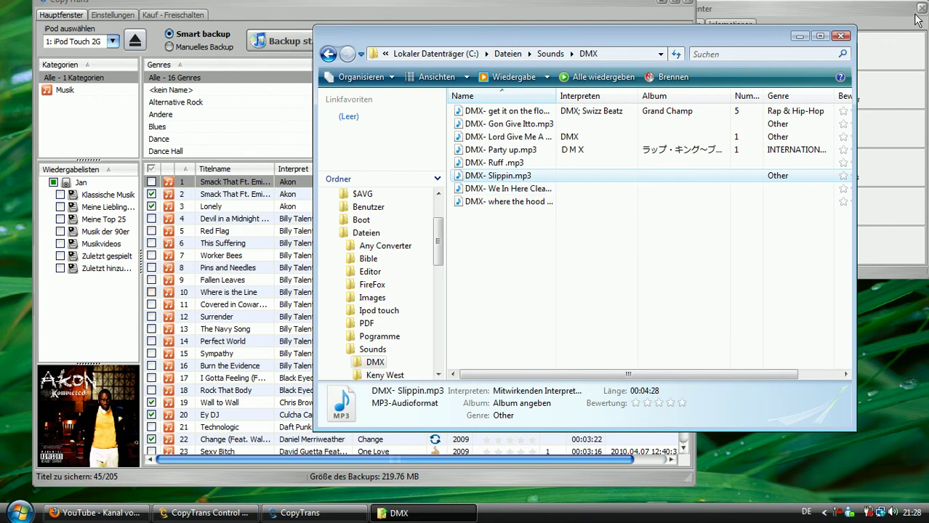
click(841, 36)
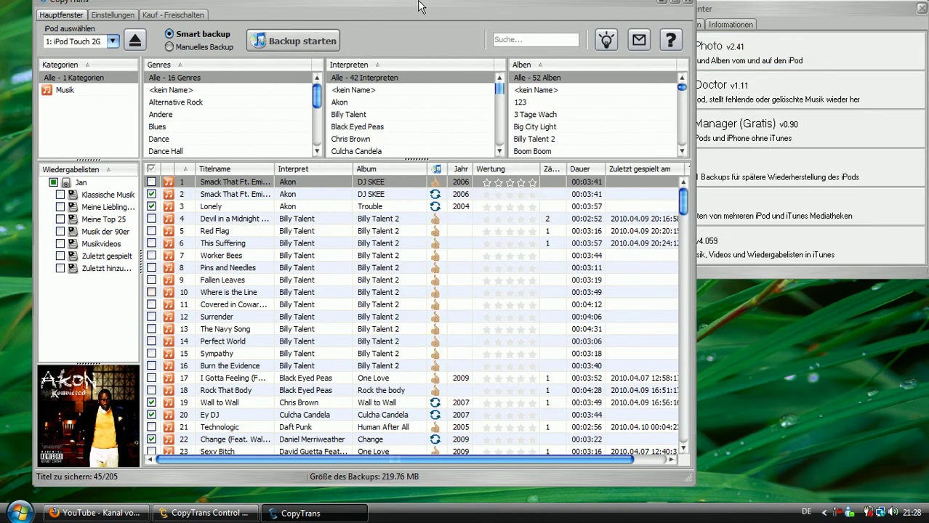
Check the list of connected iPods in CopyTrans and close the program.
drag(416, 2, 489, 18)
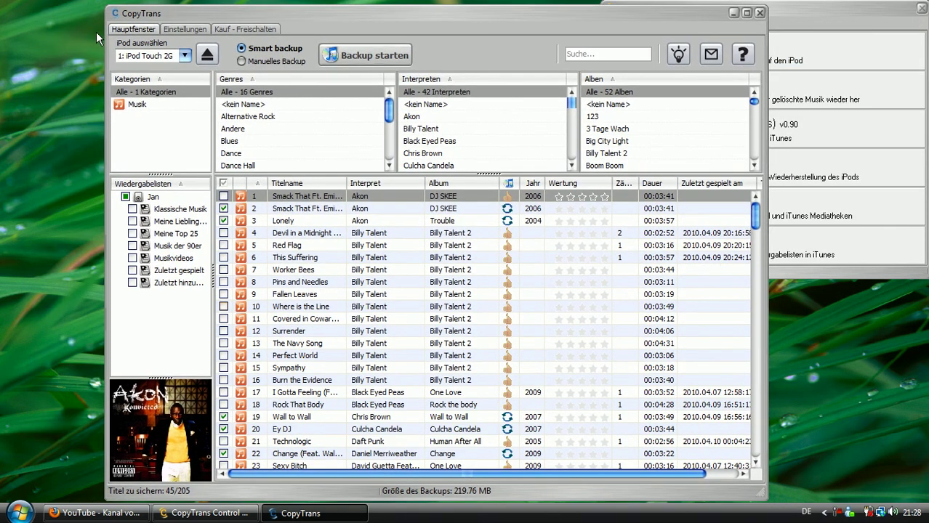
click(187, 56)
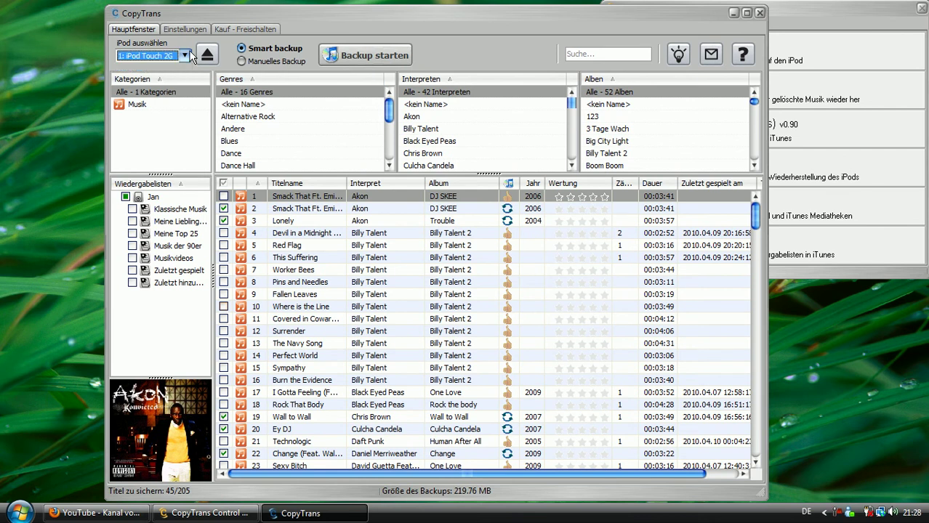
click(759, 13)
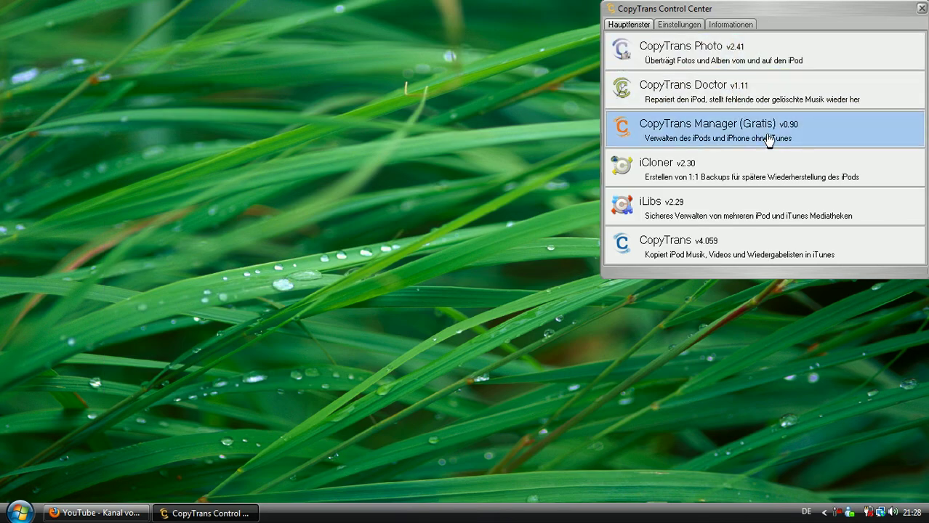
Try to back up the iPod Touch 2G with iCloner to iPodBackup.whb on the Desktop, without compression.
click(772, 166)
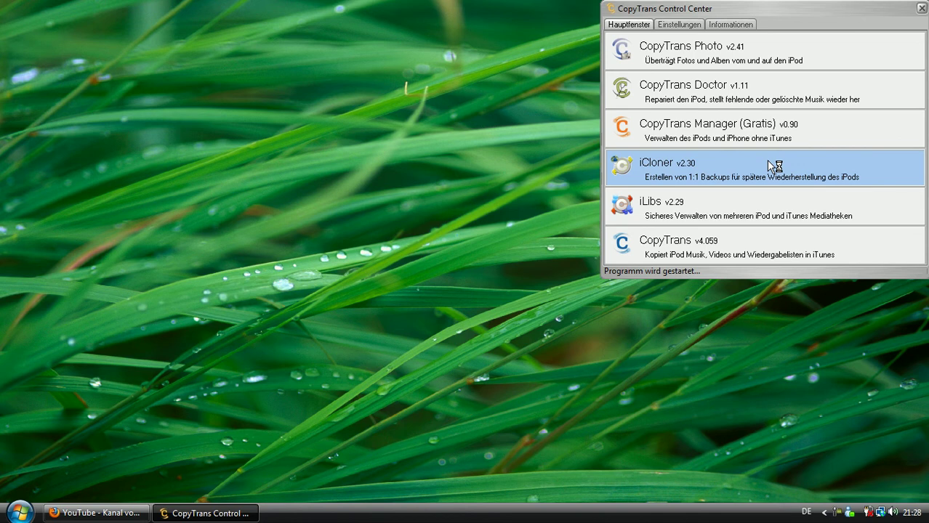
click(217, 162)
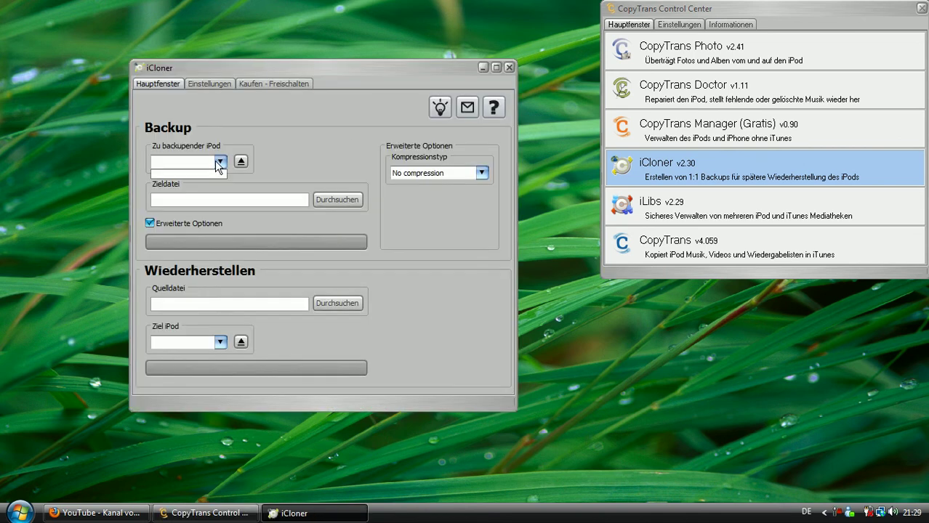
click(320, 200)
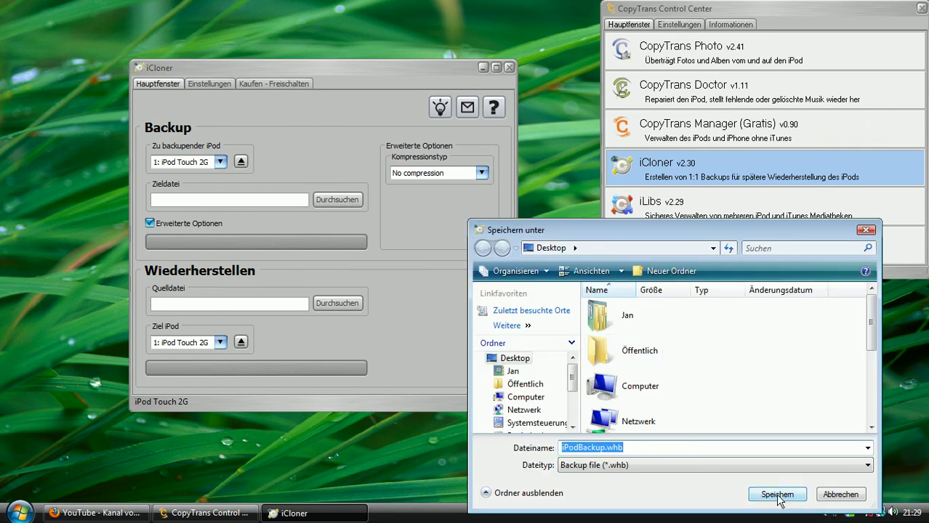
click(777, 495)
click(339, 242)
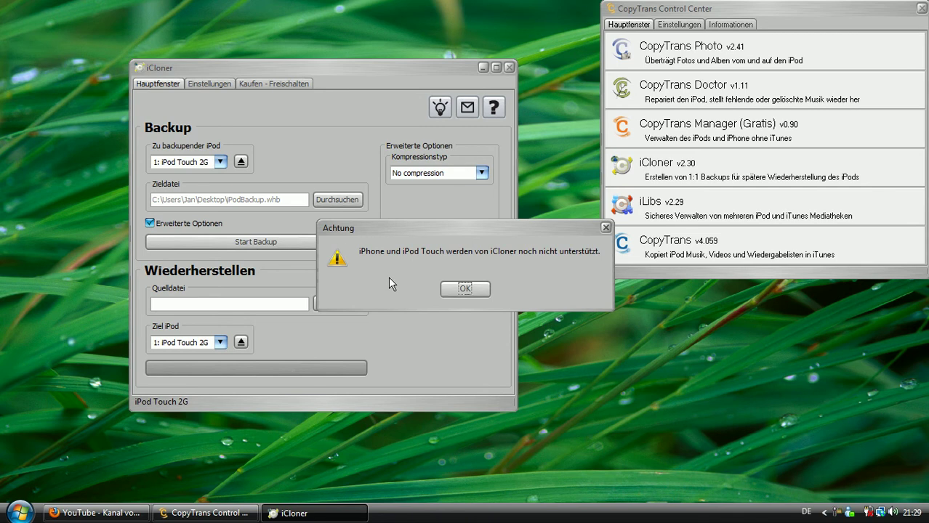
click(466, 288)
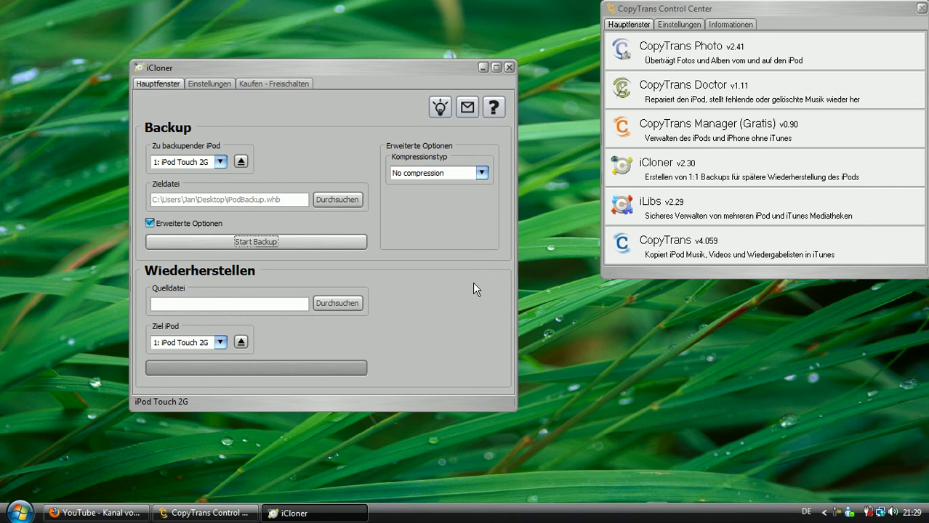
View iCloner's source file selection for restoring, cancel it and close iCloner.
click(326, 303)
click(866, 229)
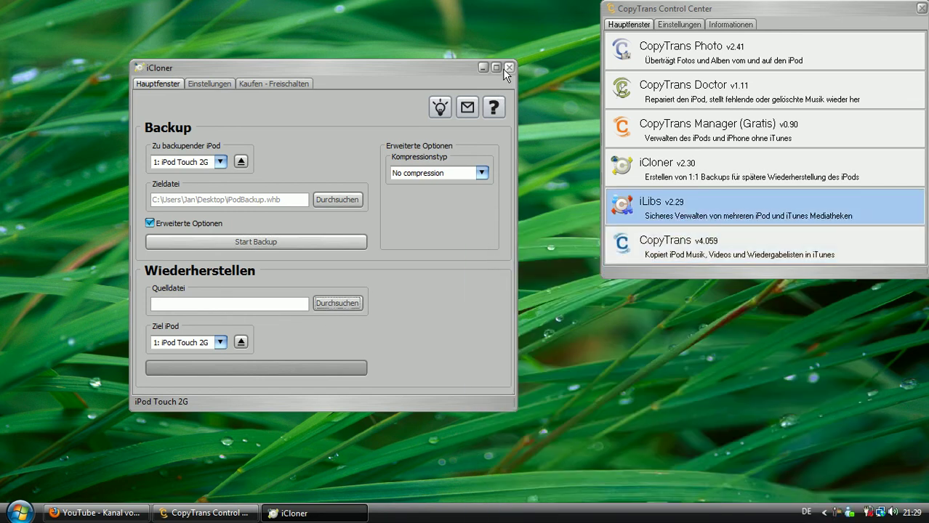
click(508, 68)
Move the Control Center window nearer the middle of the desktop and open CopyTrans Photo.
drag(780, 8, 592, 14)
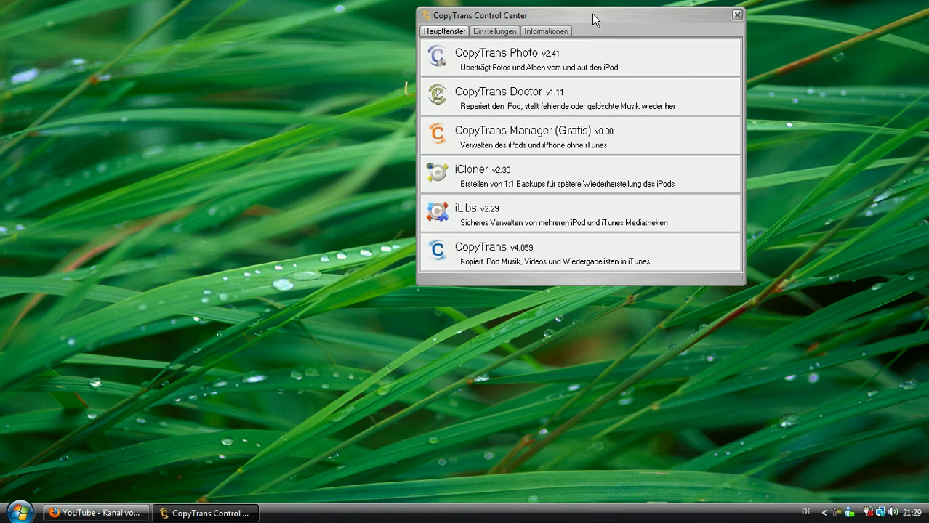
click(602, 62)
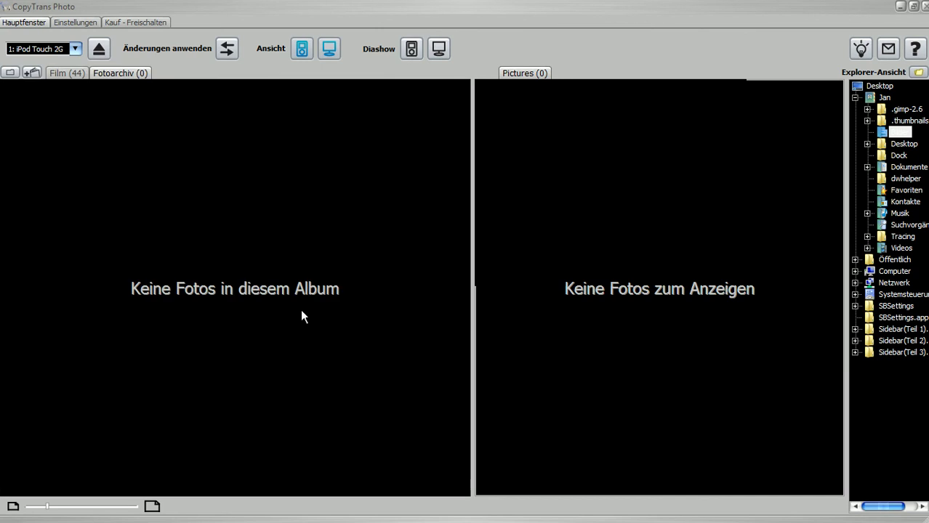
View the iPod's Film album in iPod-only and split view, and close CopyTrans Photo without applying the changes.
click(81, 74)
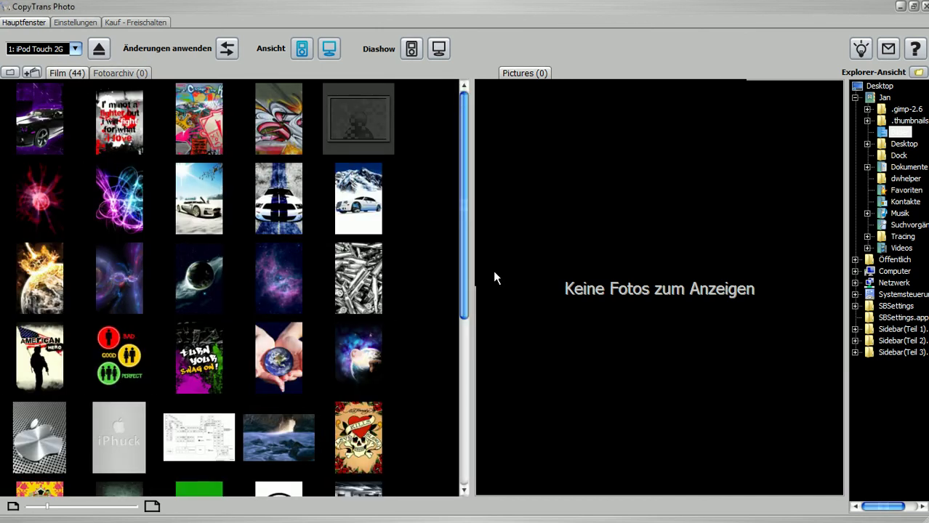
click(335, 51)
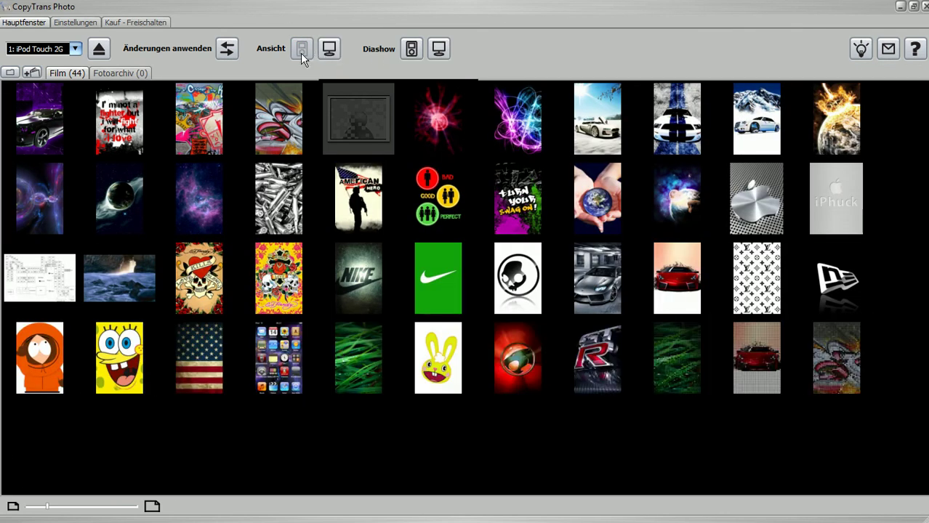
click(304, 57)
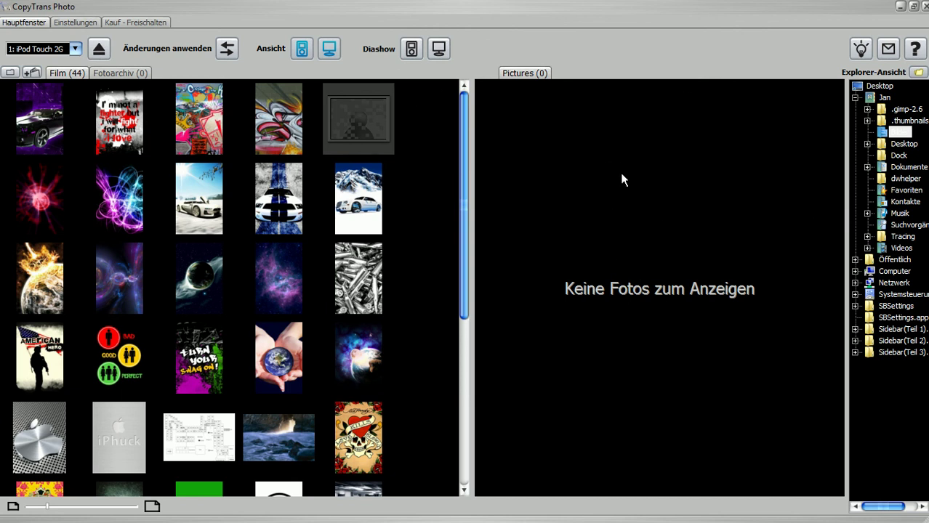
click(923, 7)
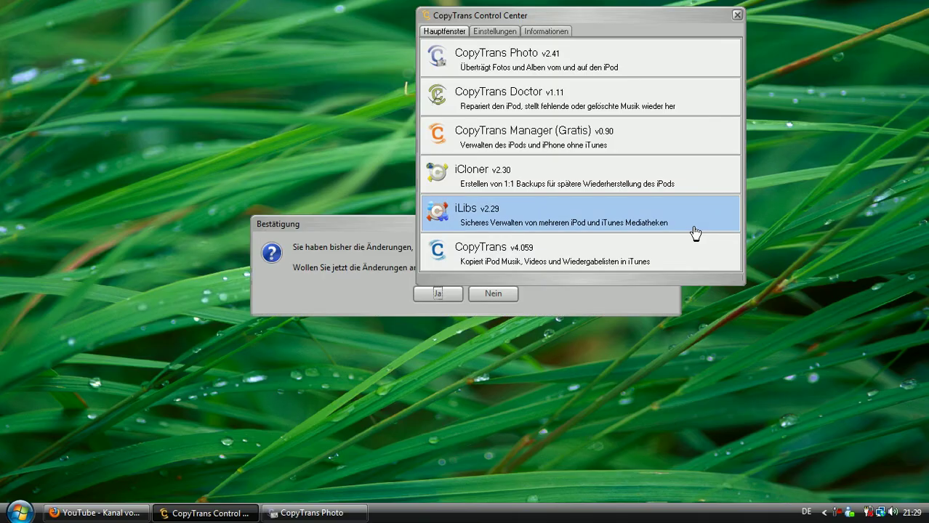
click(507, 298)
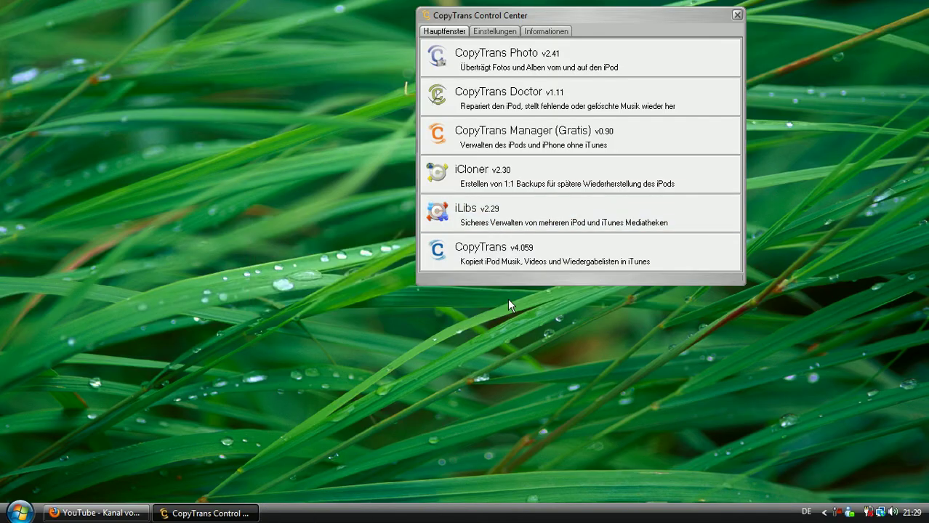
Open CopyTrans Doctor, check its settings and list of connected iPods, and close the program.
click(550, 112)
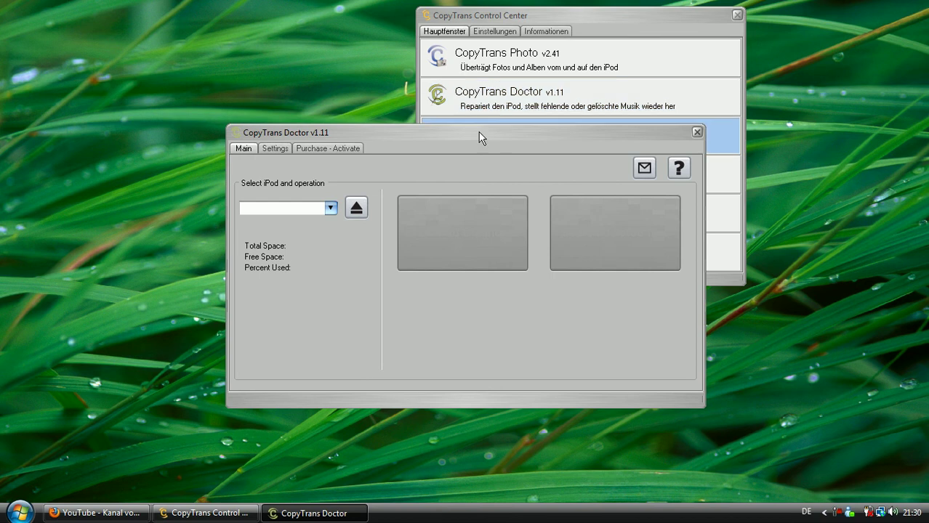
drag(479, 131, 461, 85)
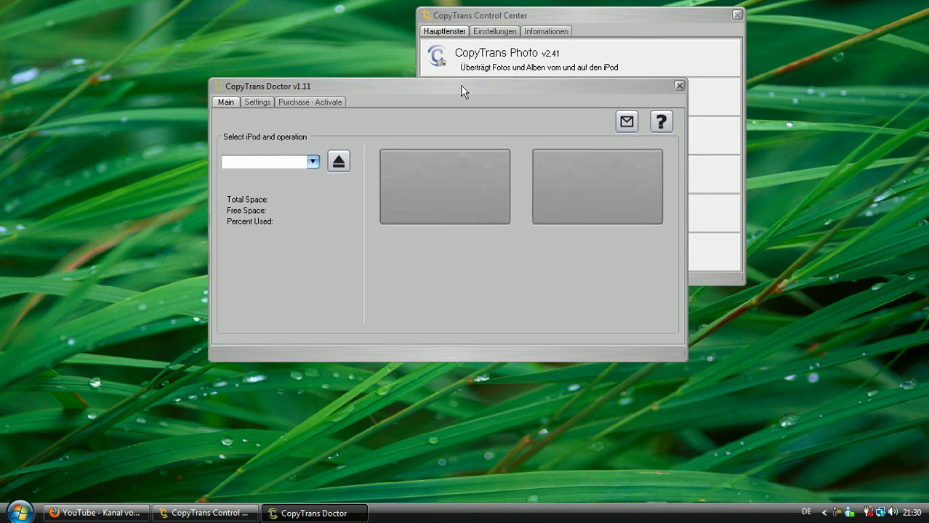
click(262, 103)
click(227, 102)
click(314, 163)
click(314, 163)
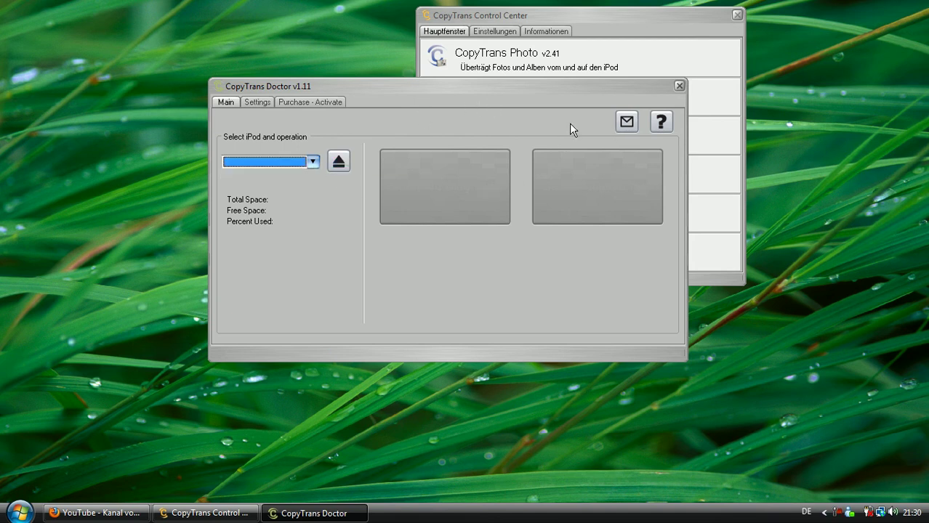
click(678, 87)
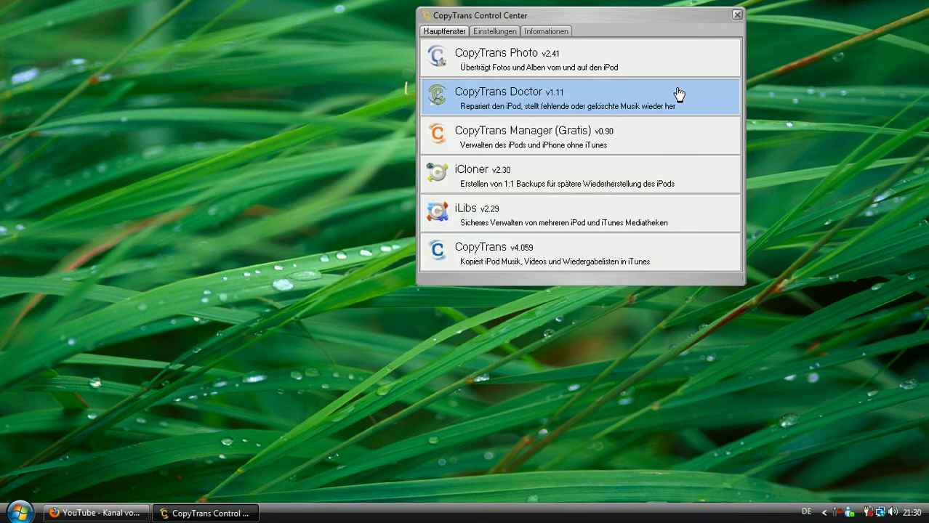
Open CopyTrans Manager, dismiss its welcome screen and close the program.
click(682, 132)
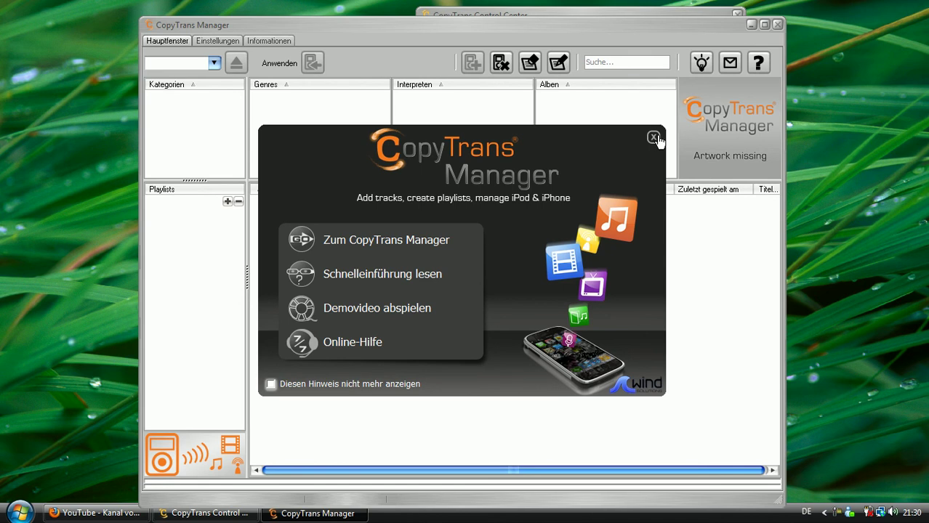
click(654, 137)
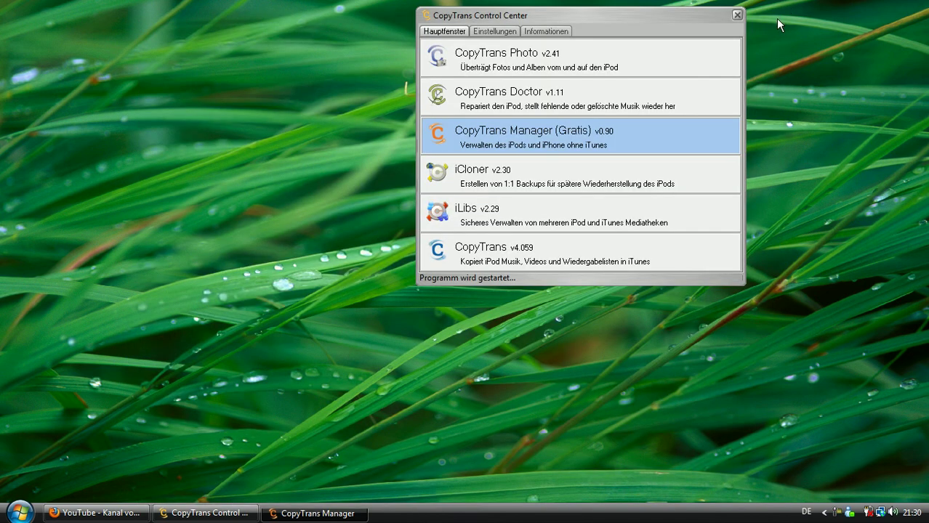
click(777, 24)
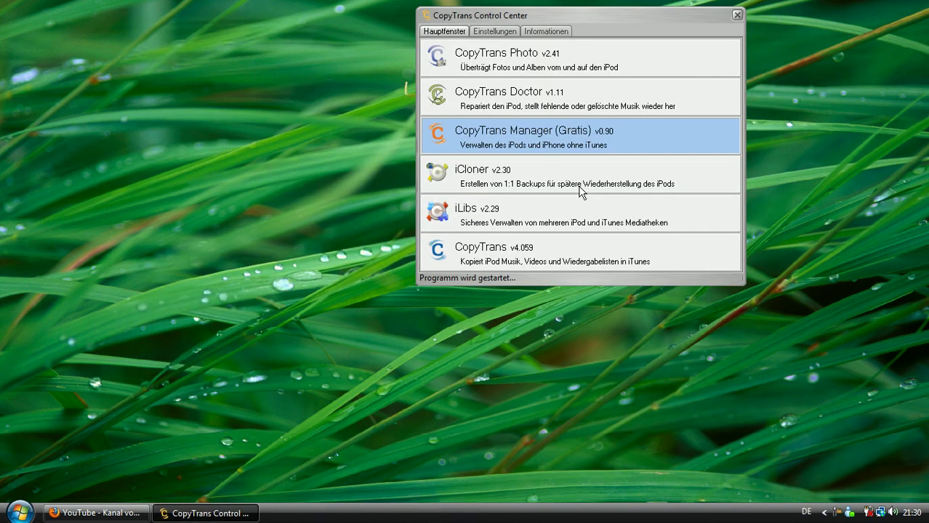